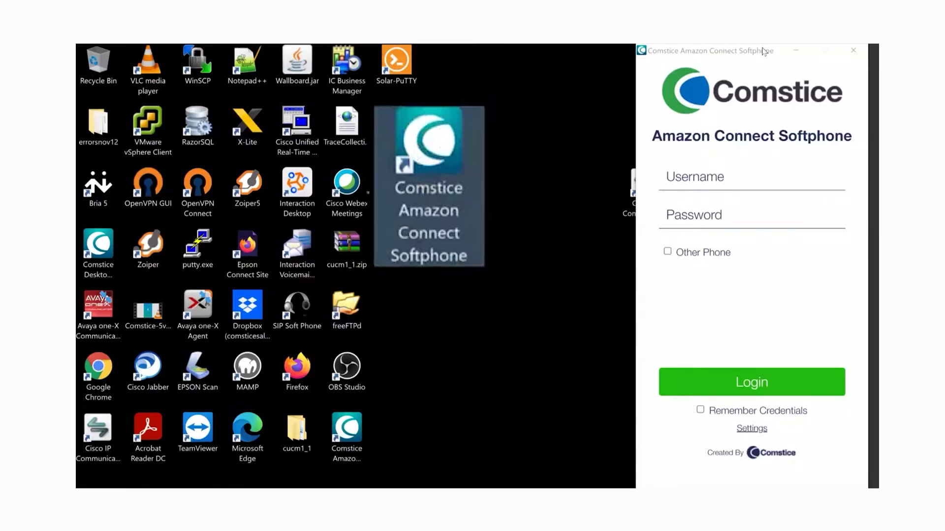
Step: Launch the softphone from its desktop shortcut and move its login window to the right edge
left_click_drag(763, 51, 757, 51)
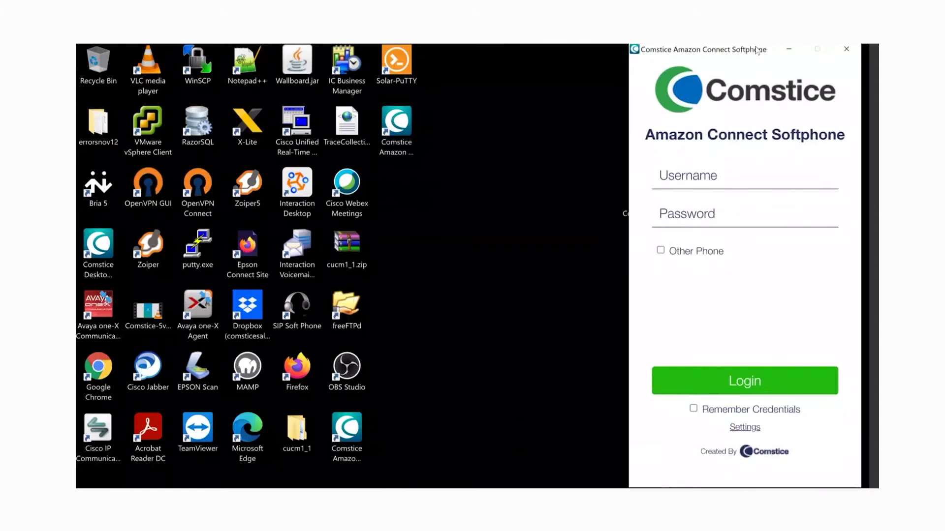
left_click(399, 121)
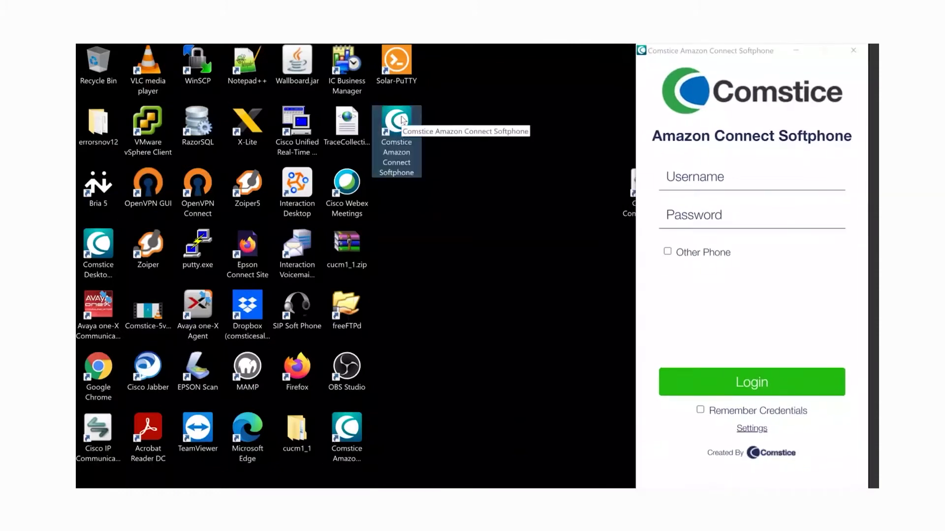
left_click(763, 51)
left_click_drag(763, 49, 756, 50)
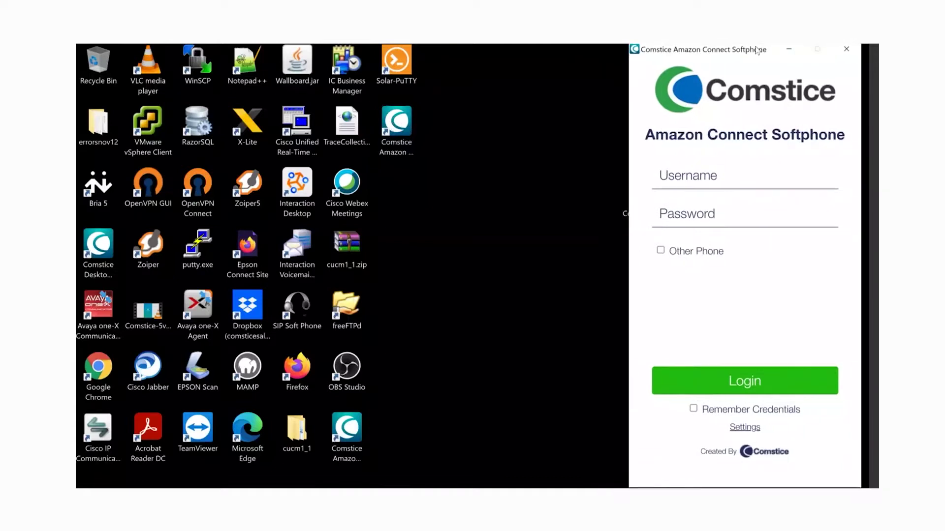
Step: Replace the configuration name with 'public' in Settings and fetch it, enabling Azure AD login
left_click(744, 427)
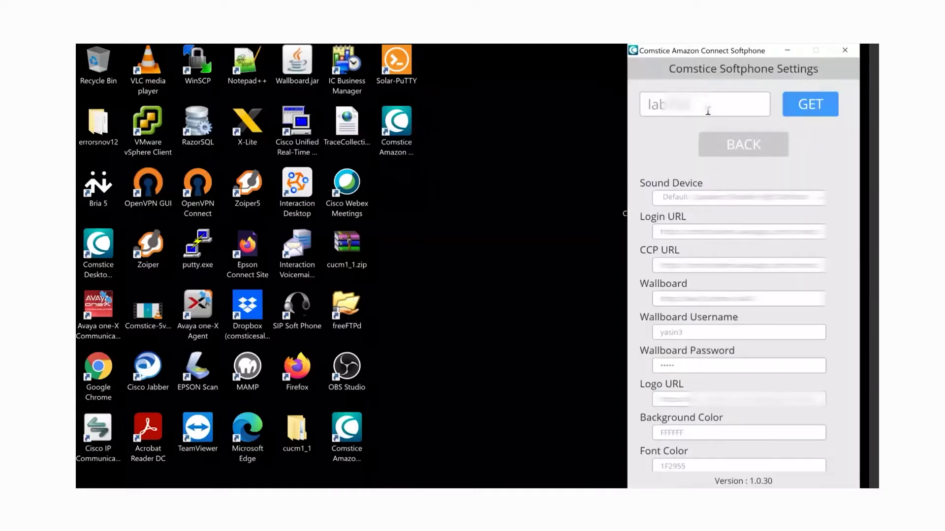
left_click_drag(707, 112, 641, 116)
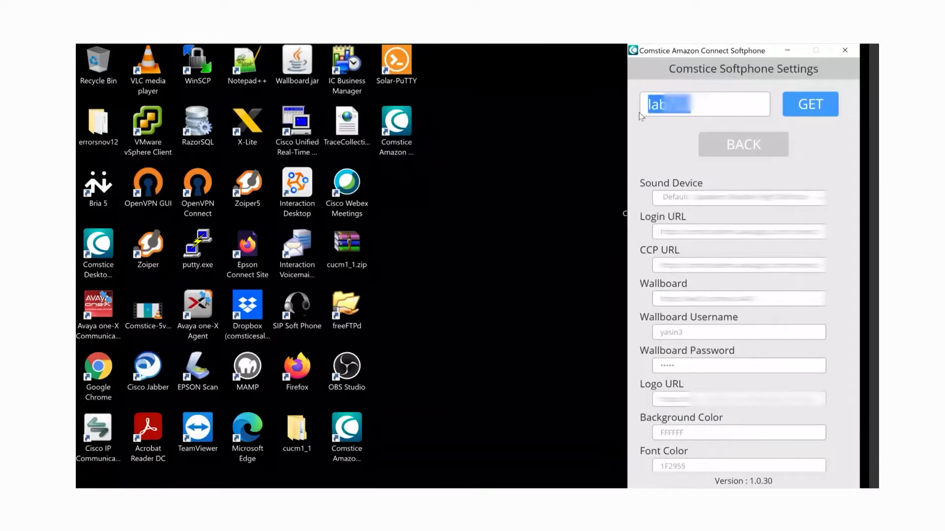
type("pu")
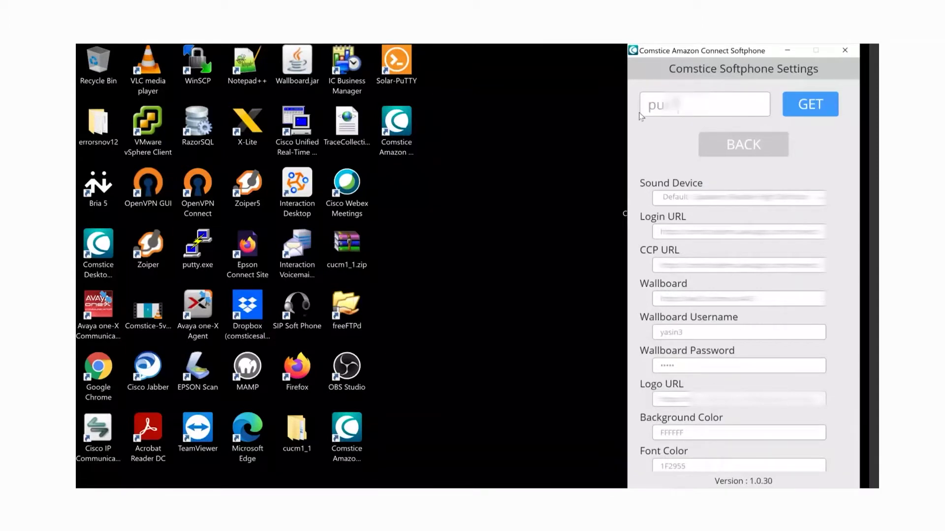
type("blic")
left_click(815, 107)
left_click(812, 131)
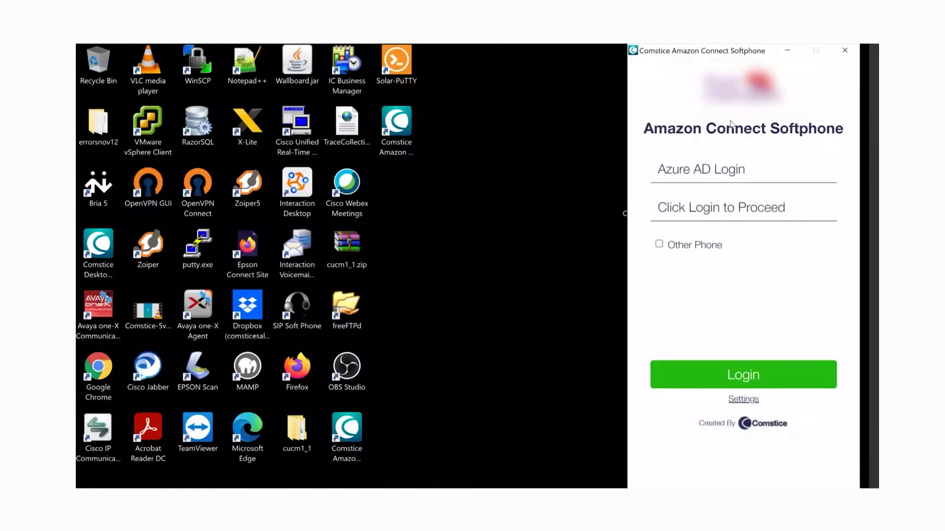
Step: Sign in through Azure AD with the agent's account e-mail and password, staying signed in
left_click(743, 374)
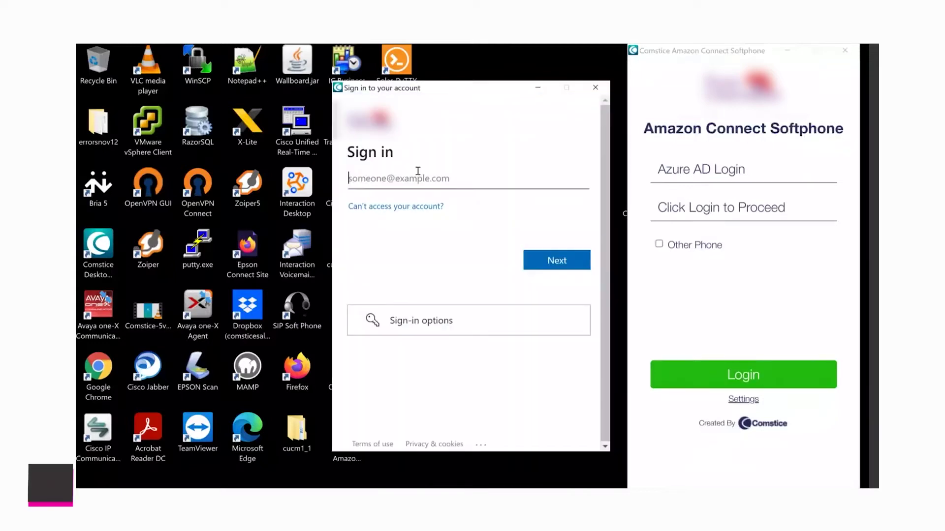
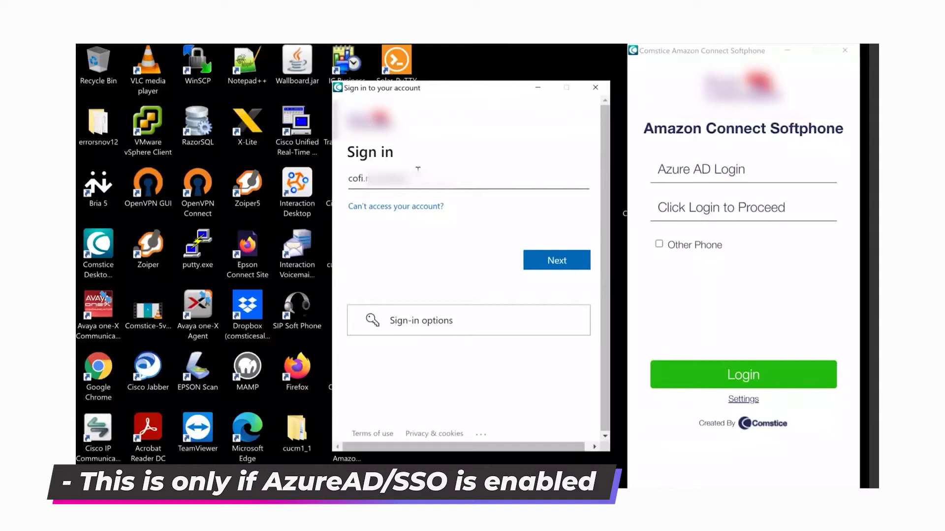
key("Return")
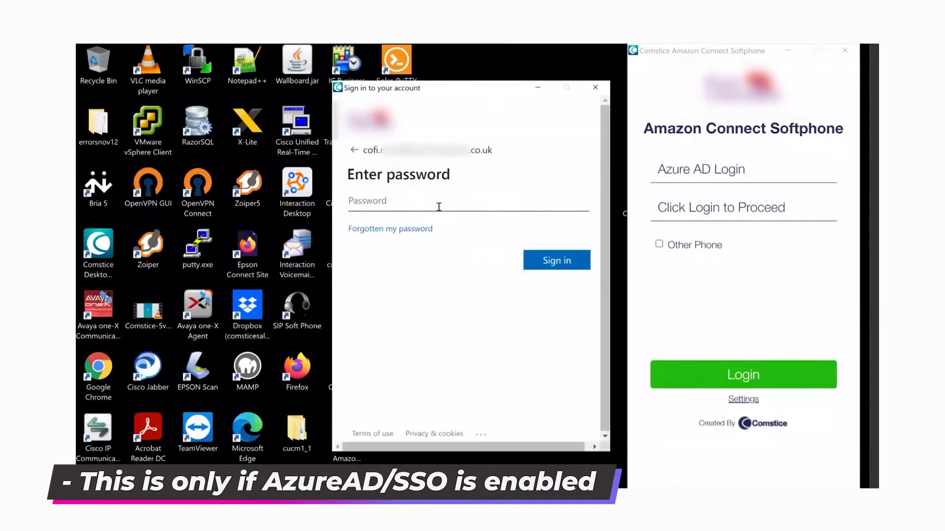
type("***********")
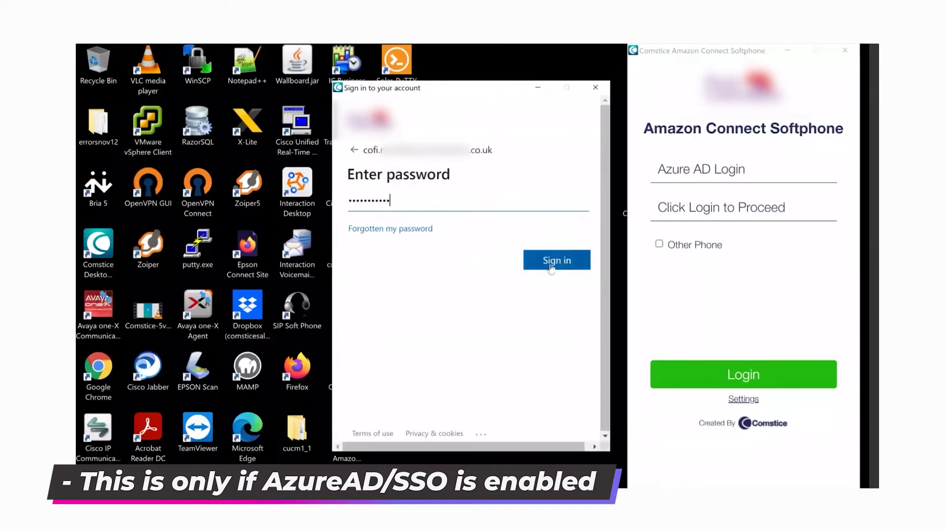
left_click(548, 266)
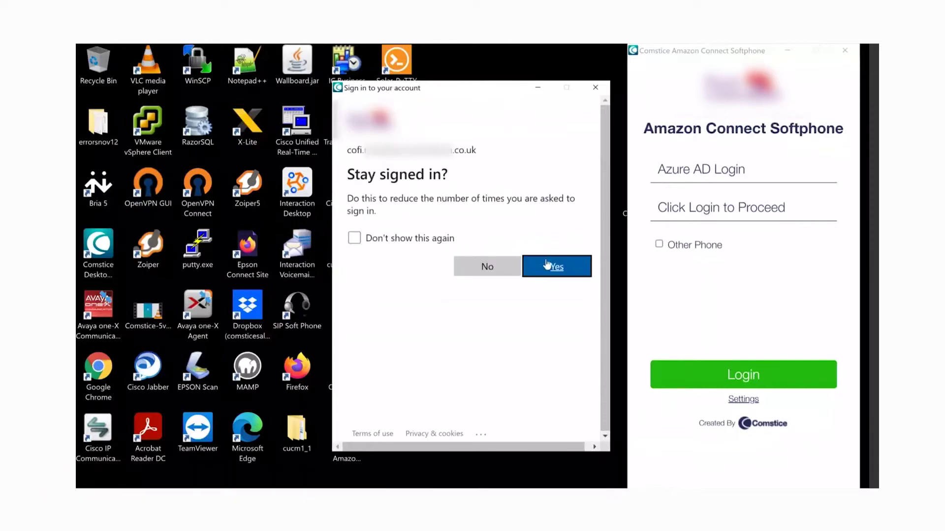
left_click(484, 265)
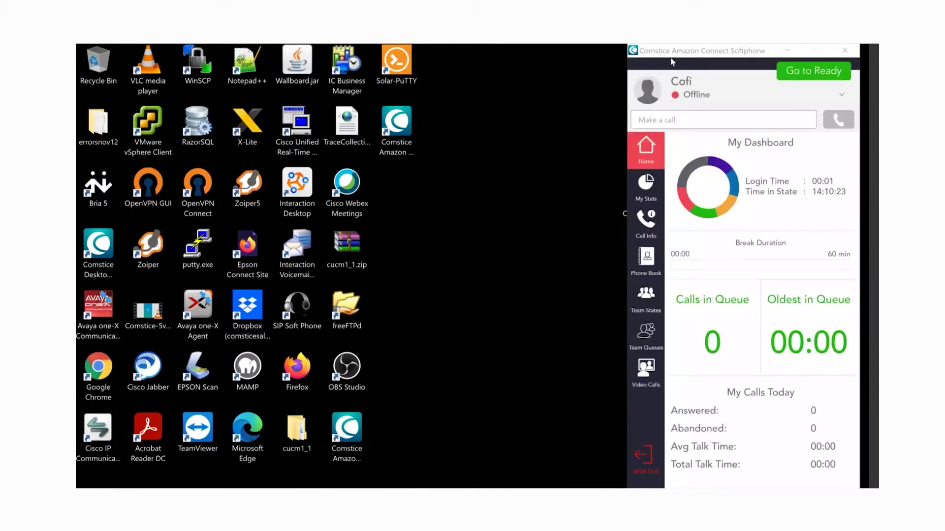
Step: Switch the agent's status from Offline to Callback using the status dropdown
left_click(699, 96)
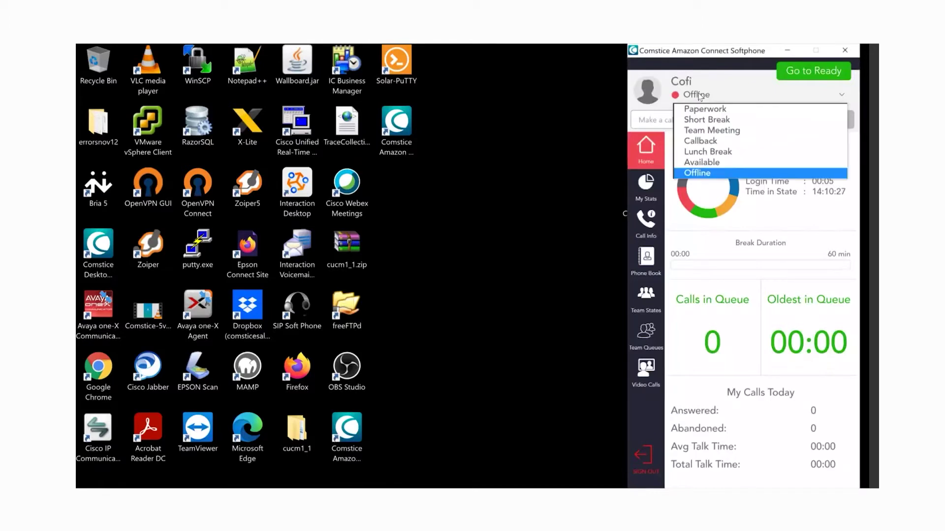
left_click(722, 143)
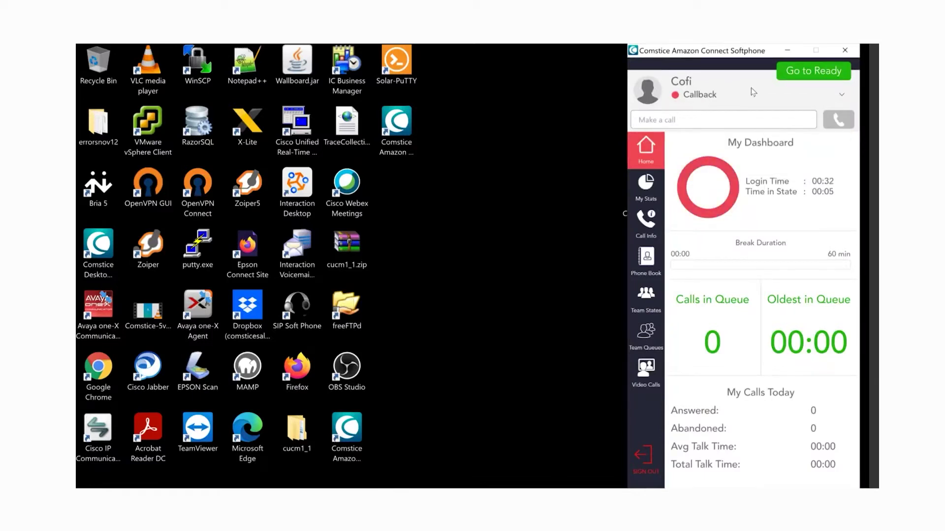
Step: View My Stats and the Call Info history, copying the latest caller's number to the clipboard
left_click(654, 198)
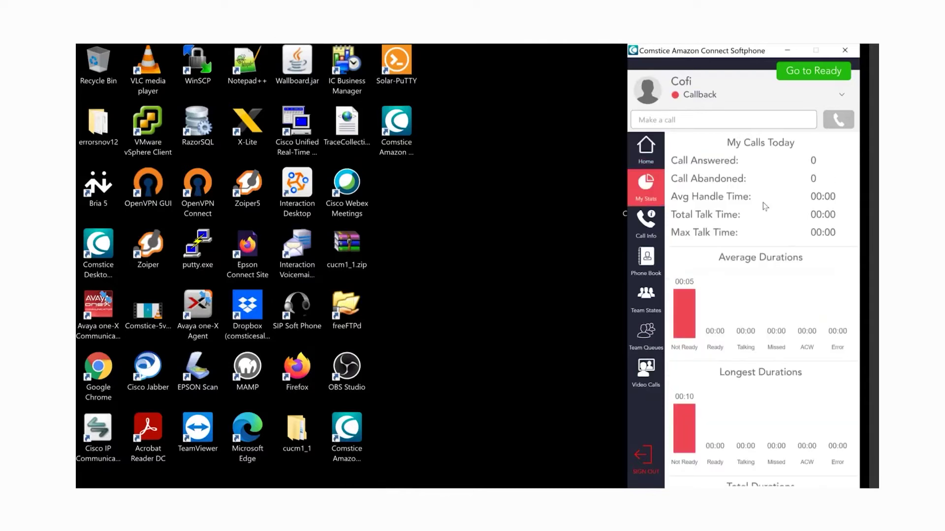
left_click(648, 220)
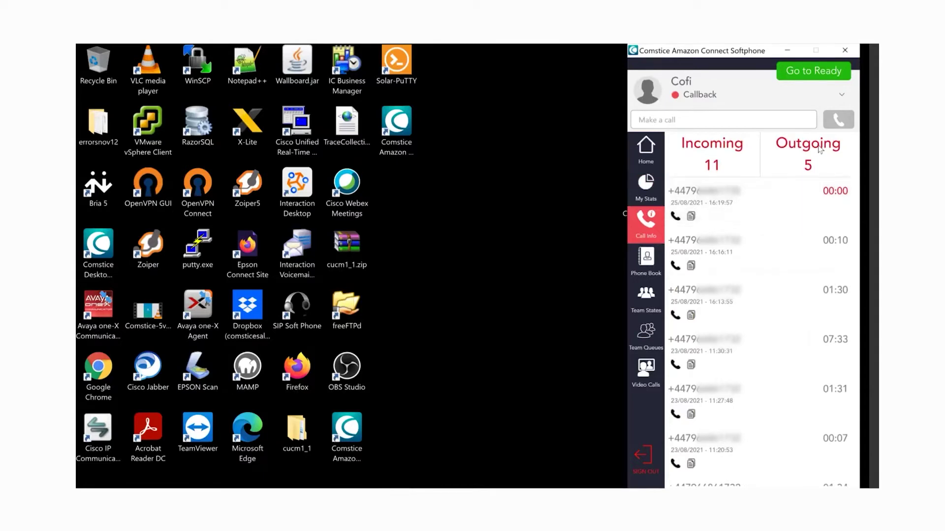
left_click(691, 216)
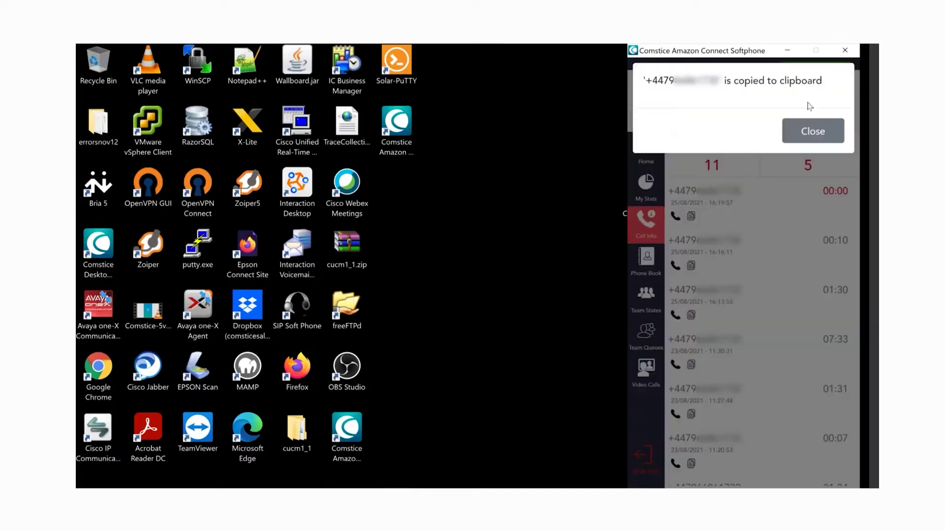
left_click(811, 131)
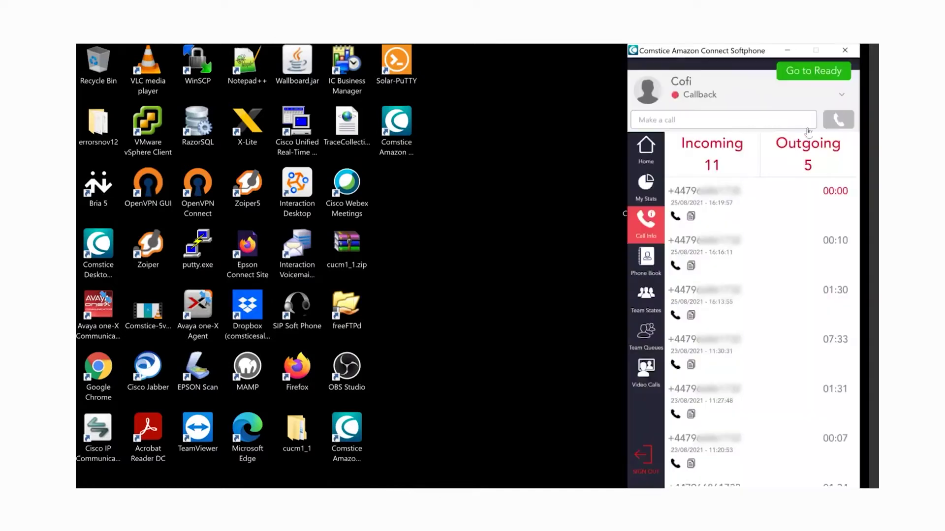
Step: Create a new phone book contact with first name Comstice, last name Test, and its number
left_click(646, 261)
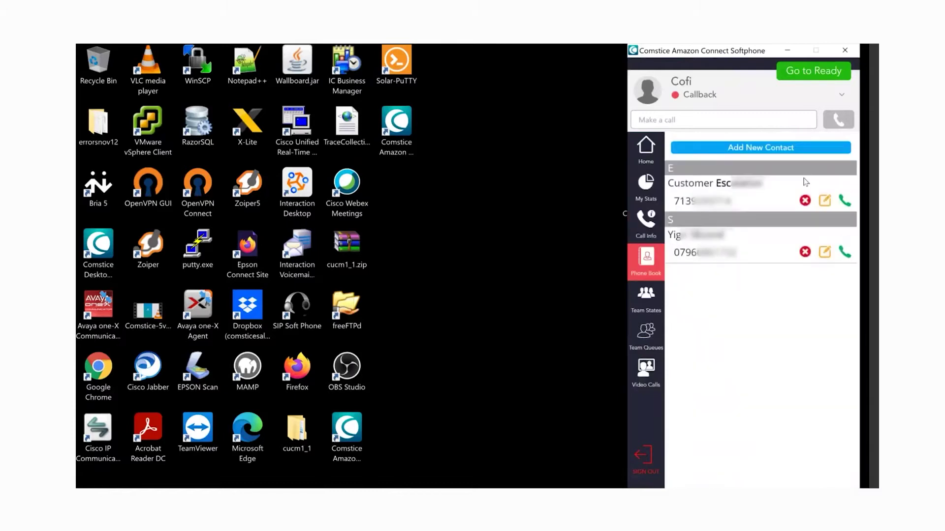
left_click(769, 149)
left_click(699, 204)
type("Comstice")
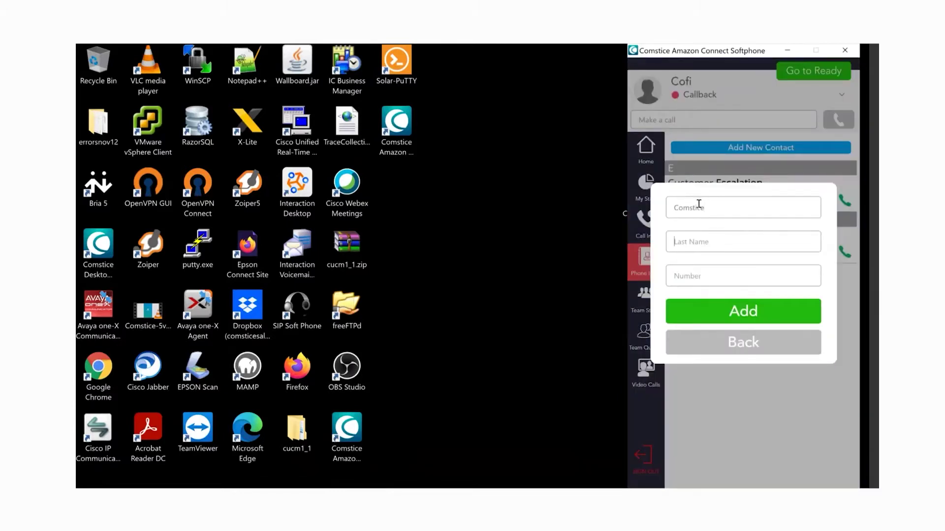
key("Tab")
type("Test")
left_click(701, 277)
type("077")
Step: Save the Comstice Test contact, then review Team States and Team Queues
left_click(751, 314)
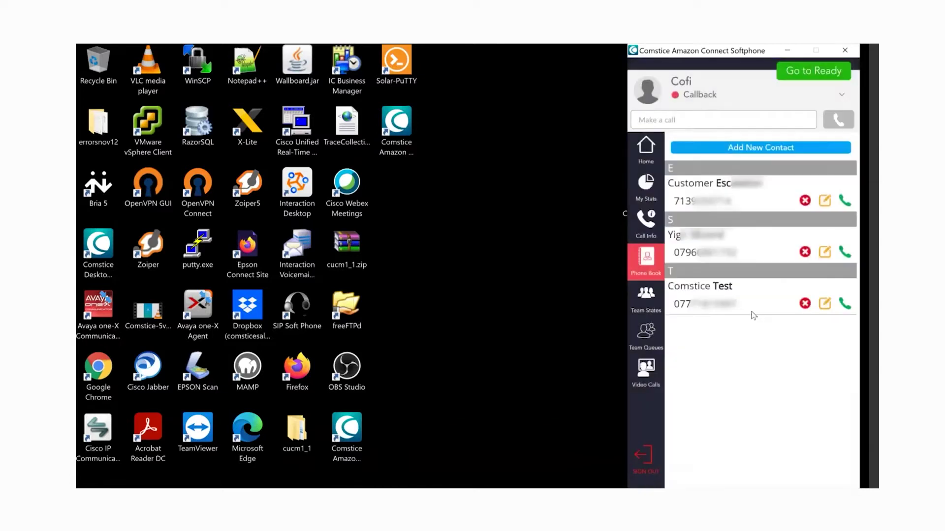
left_click(648, 297)
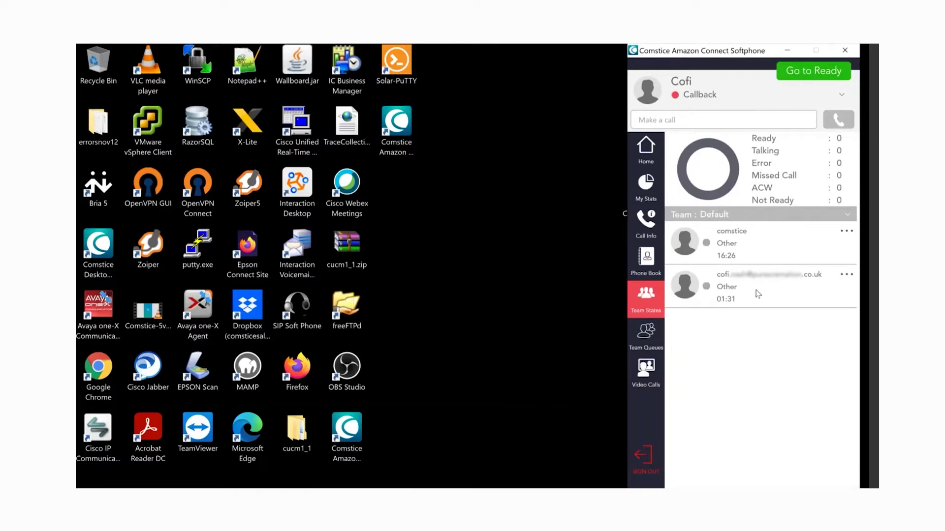
left_click(650, 336)
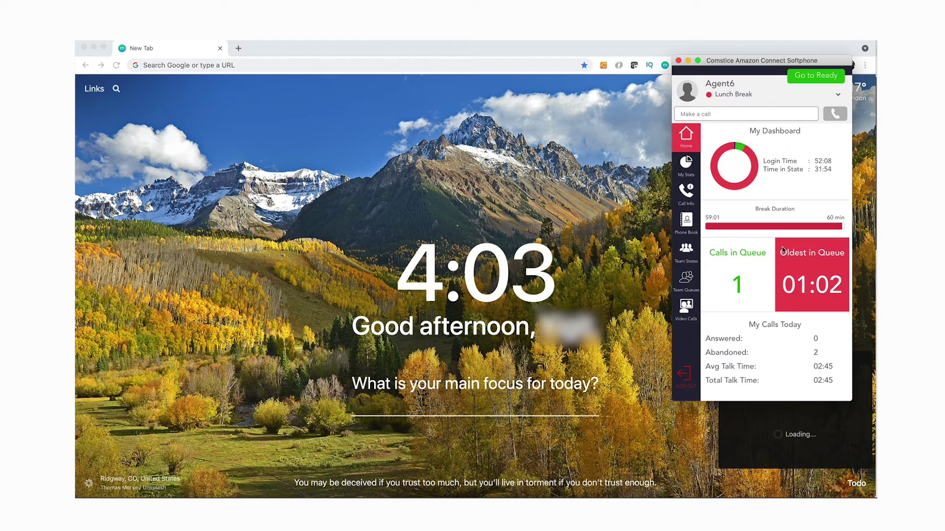
Step: Set the agent to Ready and answer the incoming call
left_click(808, 81)
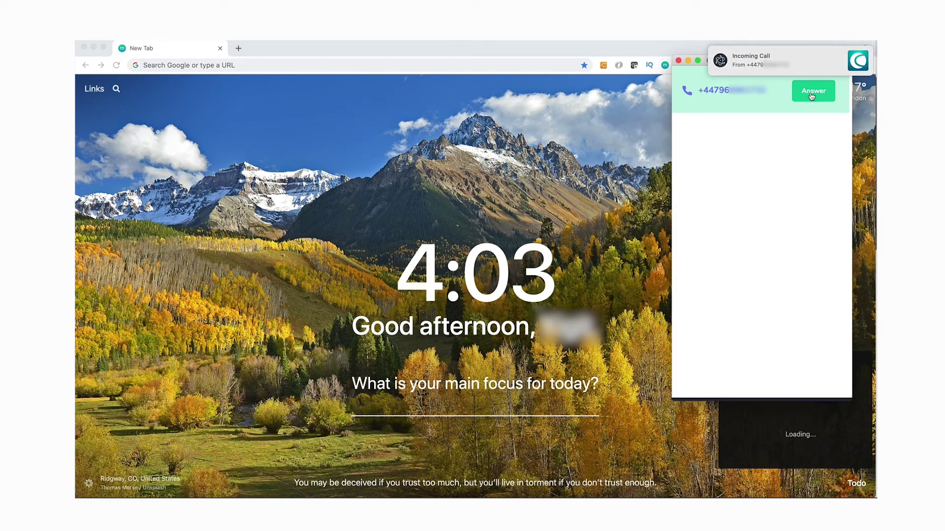
left_click(804, 94)
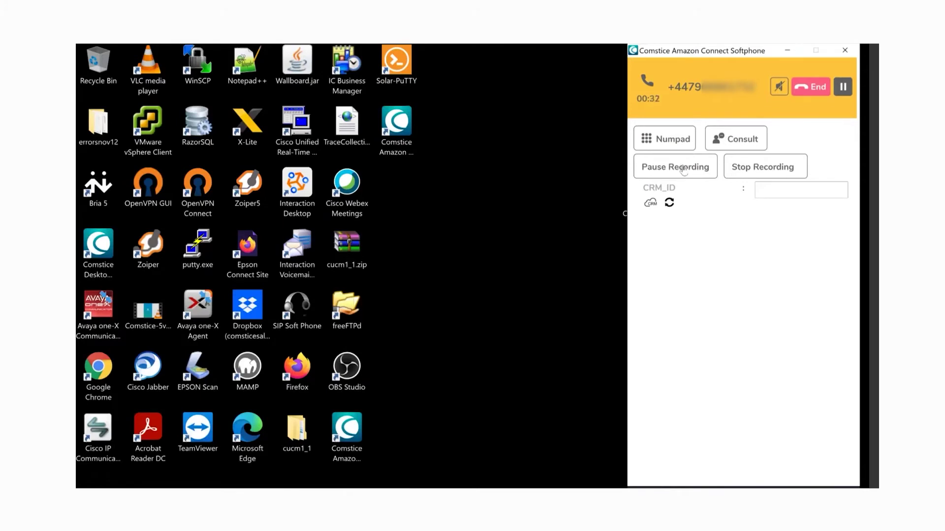
left_click(683, 170)
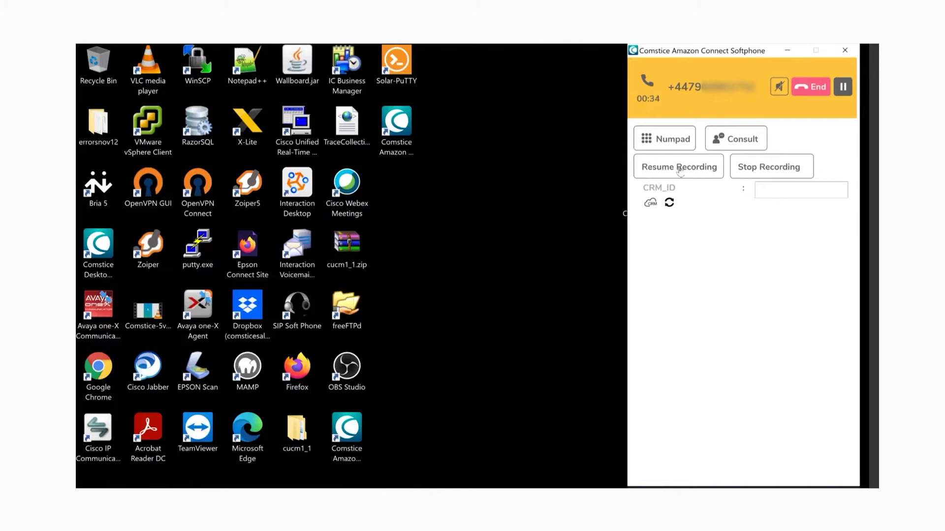
left_click(679, 170)
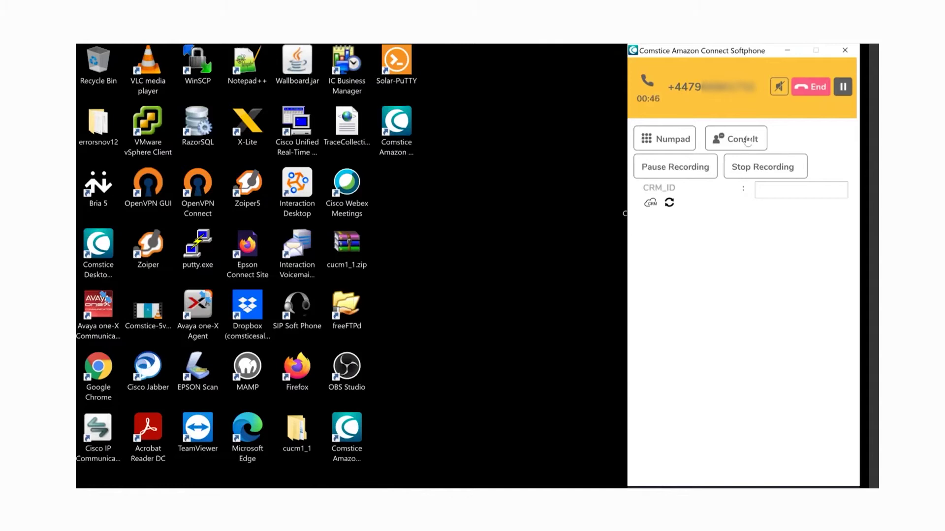
Step: Open the Consult Quick Connect panel for the call and switch to its Dialer tab
left_click(747, 142)
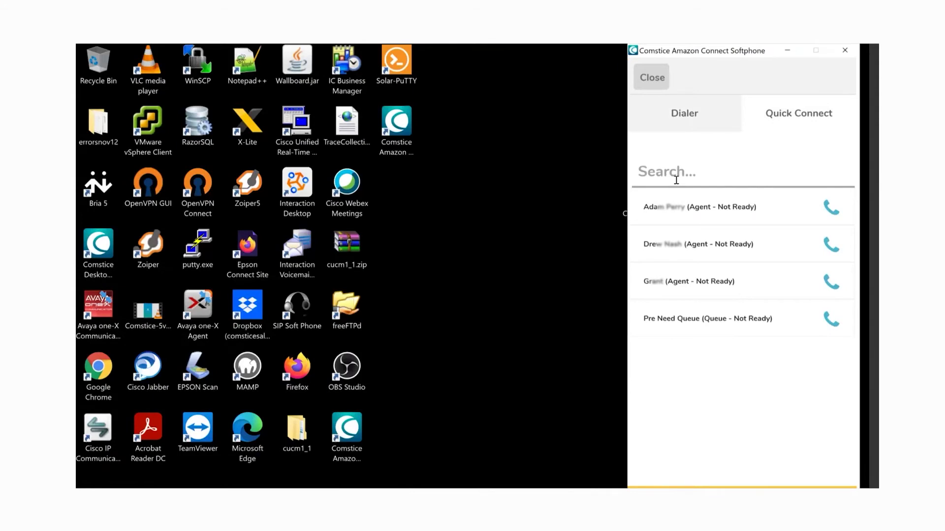
left_click(678, 116)
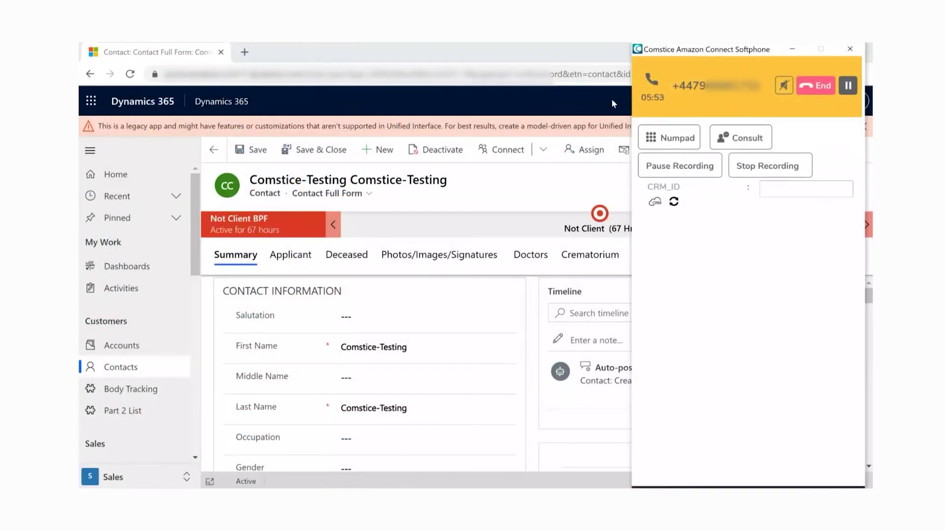
Step: Copy the Comstice-Testing contact's GUID from the Dynamics address bar into the softphone's CRM_ID and send it
left_click(611, 98)
left_click(646, 74)
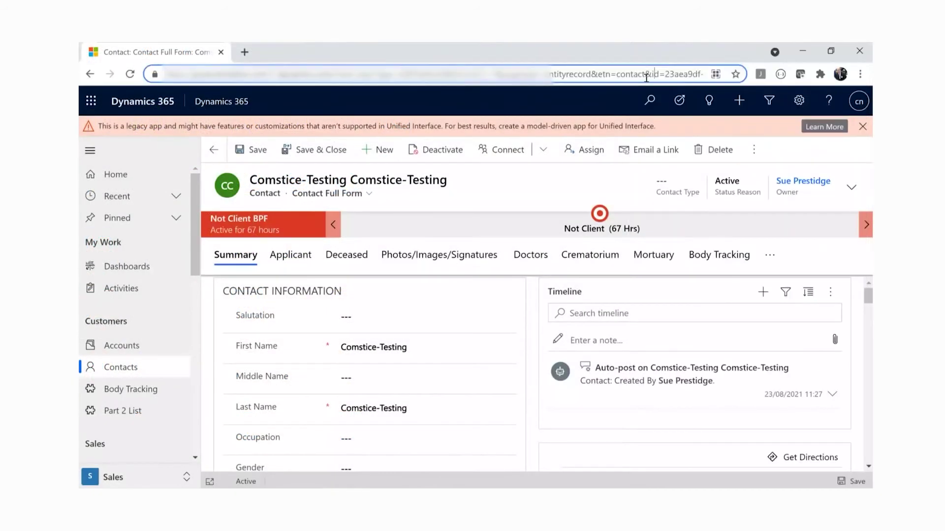
left_click_drag(646, 75, 709, 84)
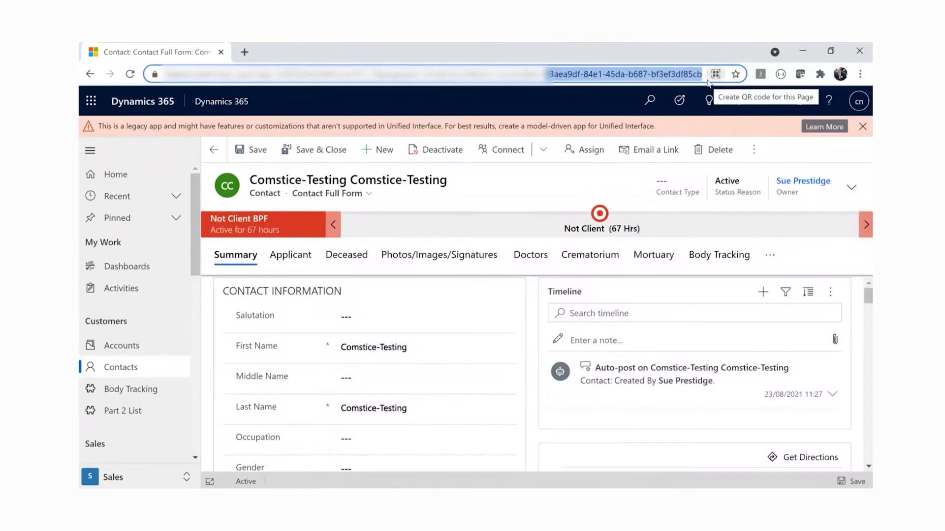
key("alt+Tab")
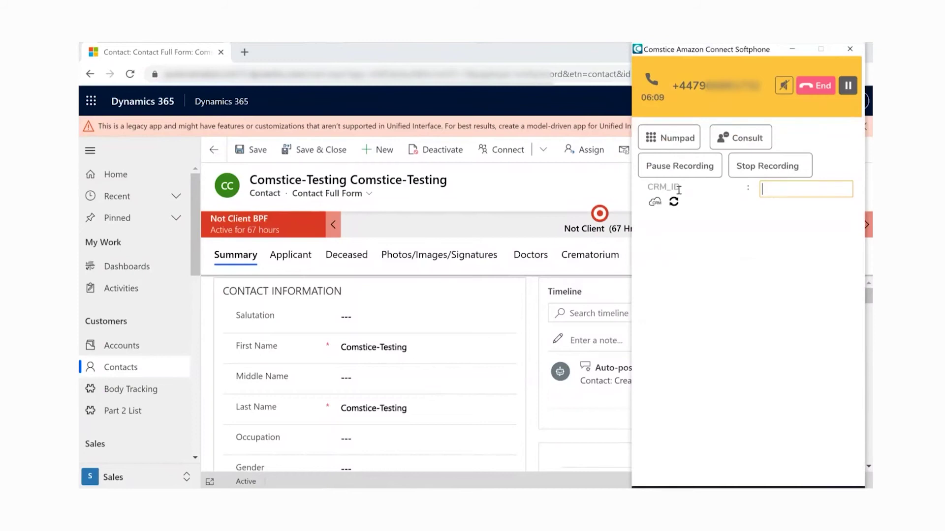
key("ctrl+v")
left_click(674, 202)
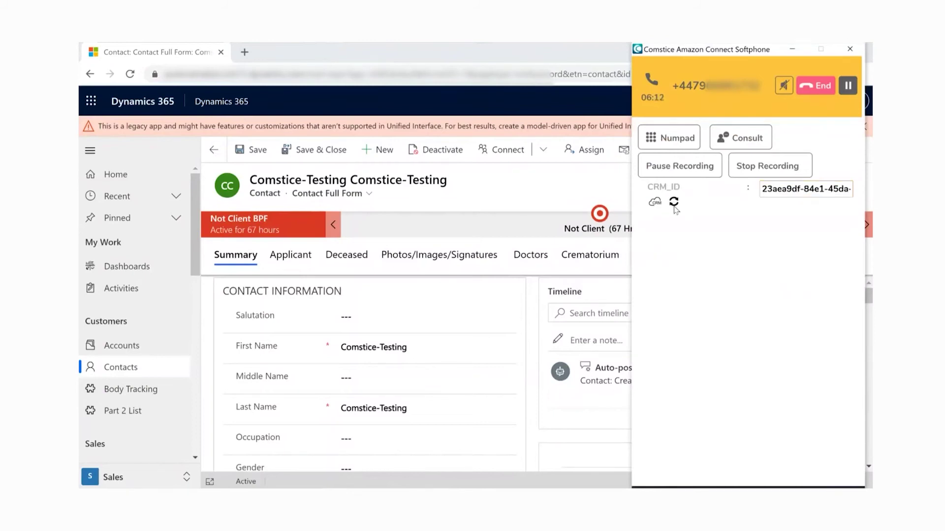
left_click(657, 202)
Step: Recopy the full contact GUID from the address bar, paste it into CRM_ID and submit
left_click(814, 87)
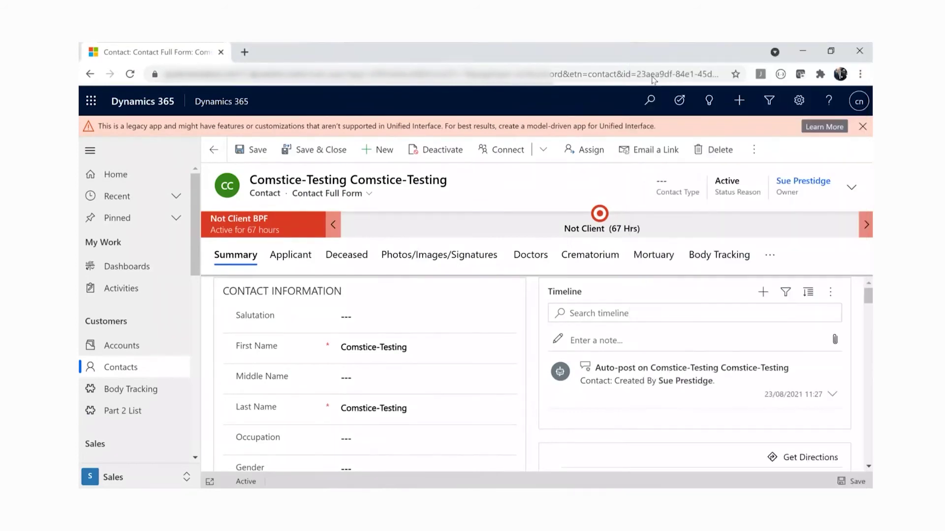
left_click(646, 78)
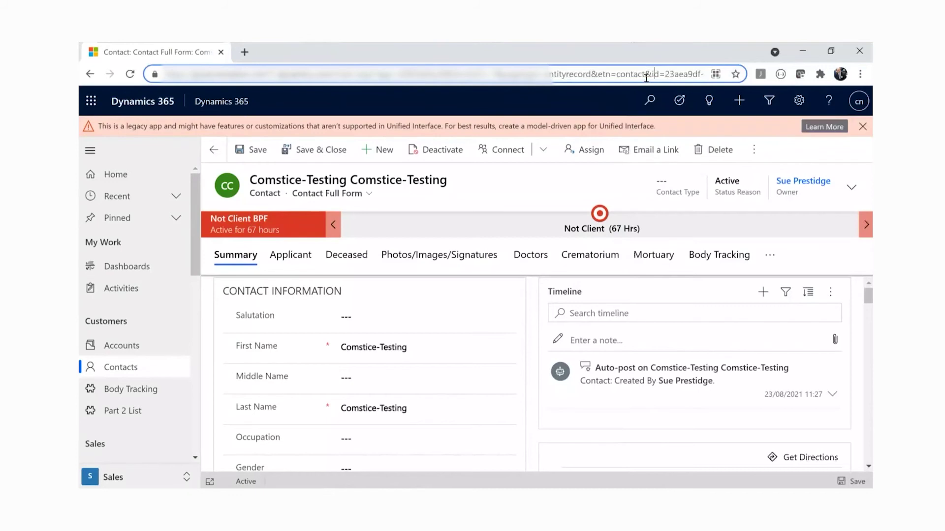
key("Right")
key("Right")
key("Right")
key("Right")
key("Right")
key("Right")
key("Right")
key("Right")
key("Right")
key("Right")
key("Right")
key("Right")
key("Right")
key("Right")
key("Right")
key("Right")
key("Right")
key("Right")
key("Right")
key("Right")
key("End")
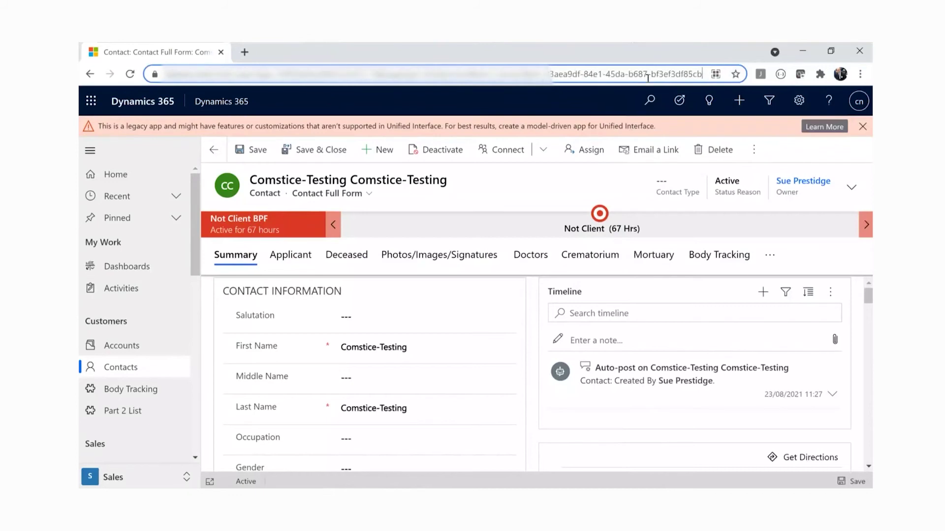
key("shift+Home")
key("shift+End")
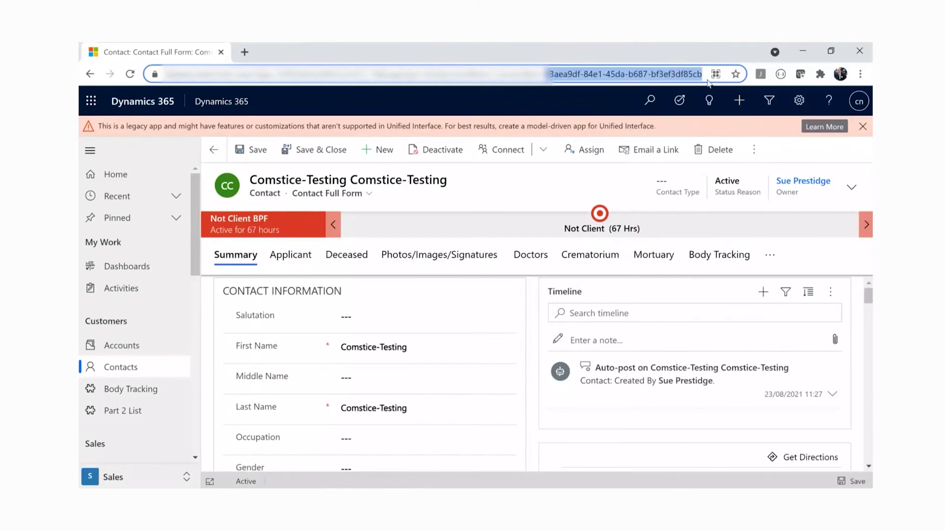
key("alt+Tab")
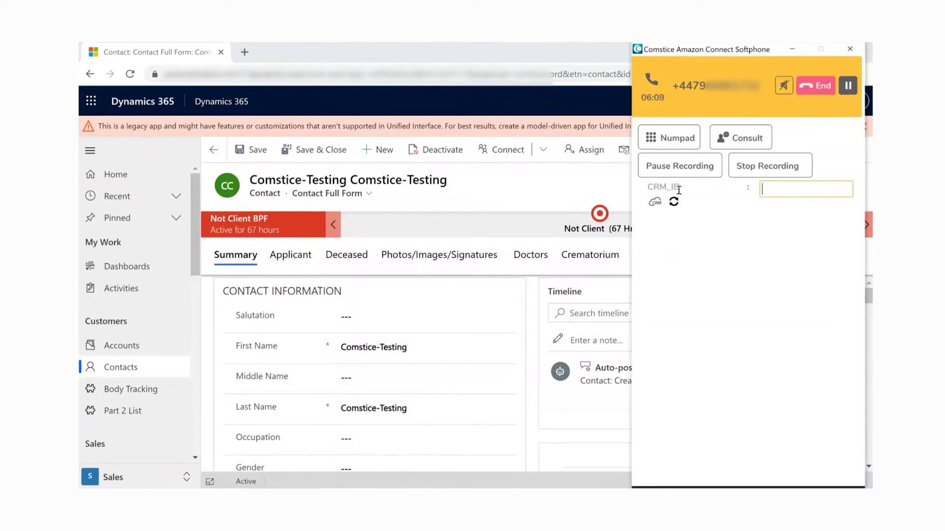
key("ctrl+v")
left_click(673, 205)
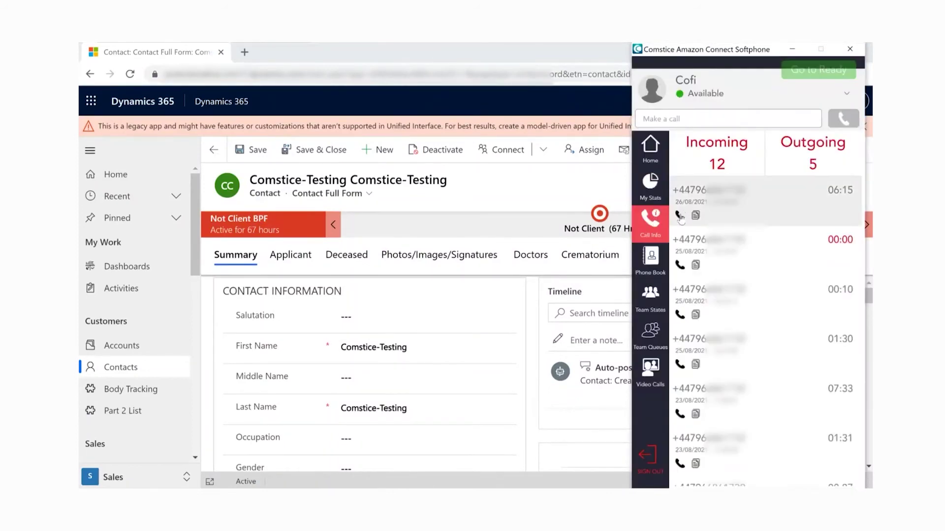
Step: Call back the latest history number, then manually dial a mobile number, ending both calls
left_click(680, 216)
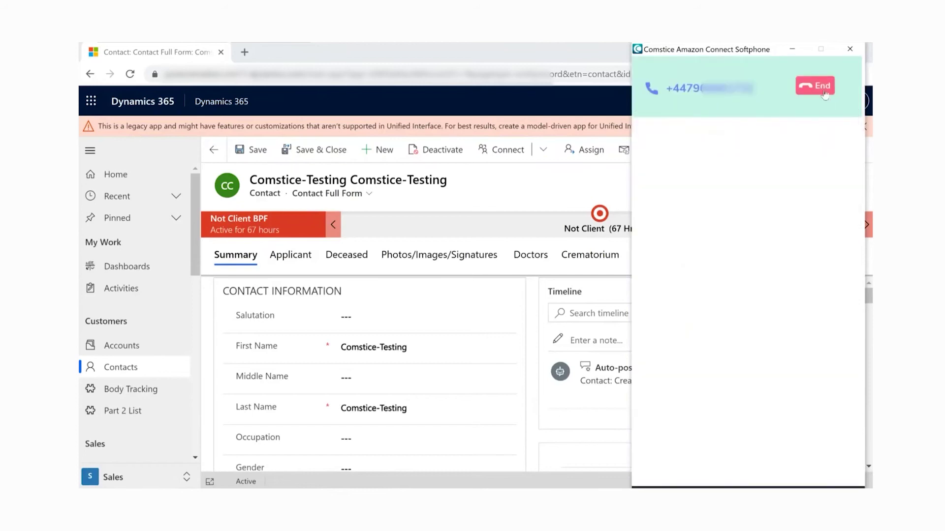
left_click(815, 86)
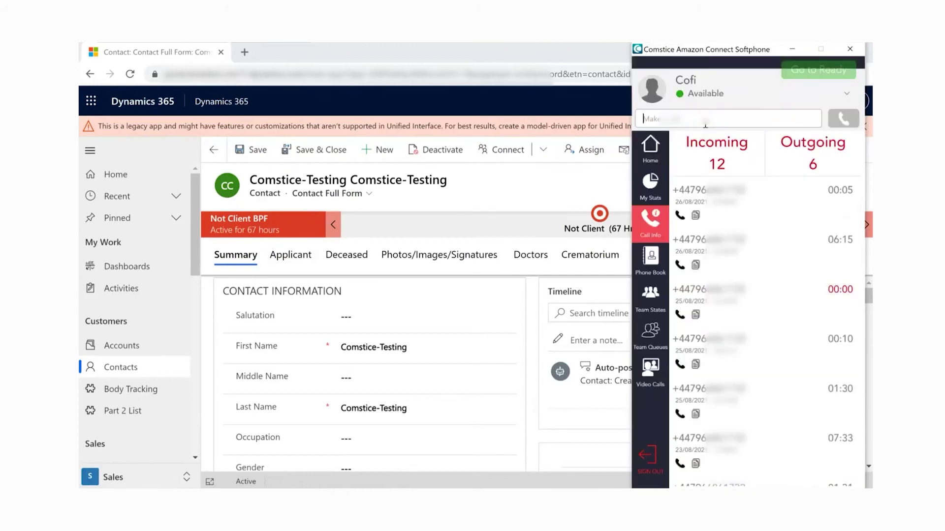
left_click(705, 120)
type("0796")
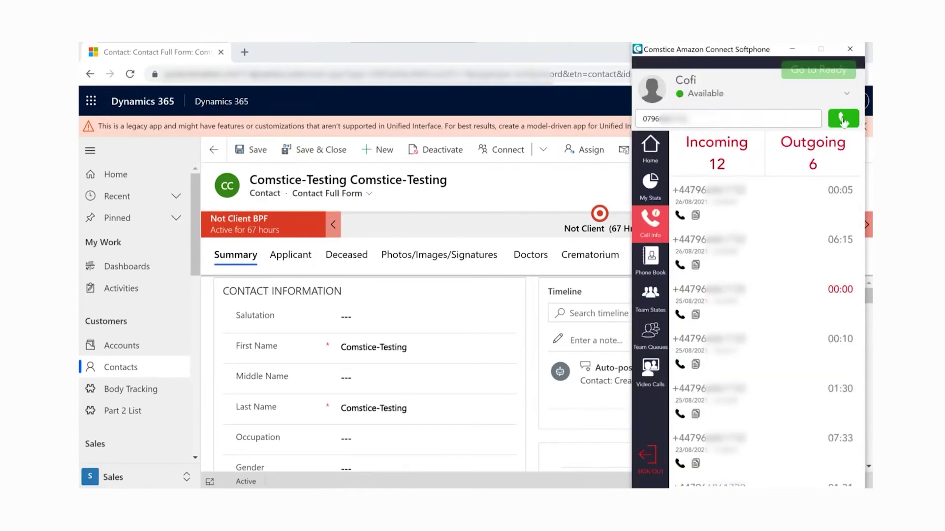
left_click(843, 119)
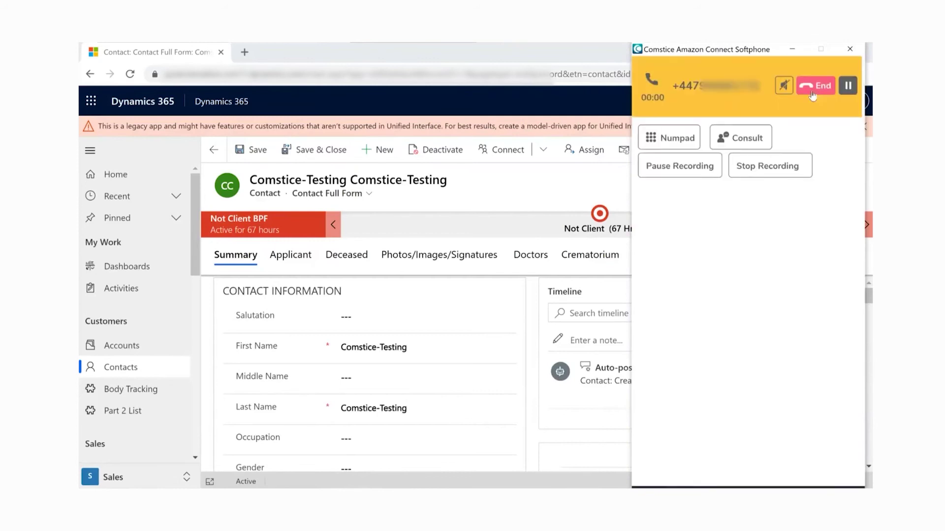
left_click(812, 94)
left_click(870, 301)
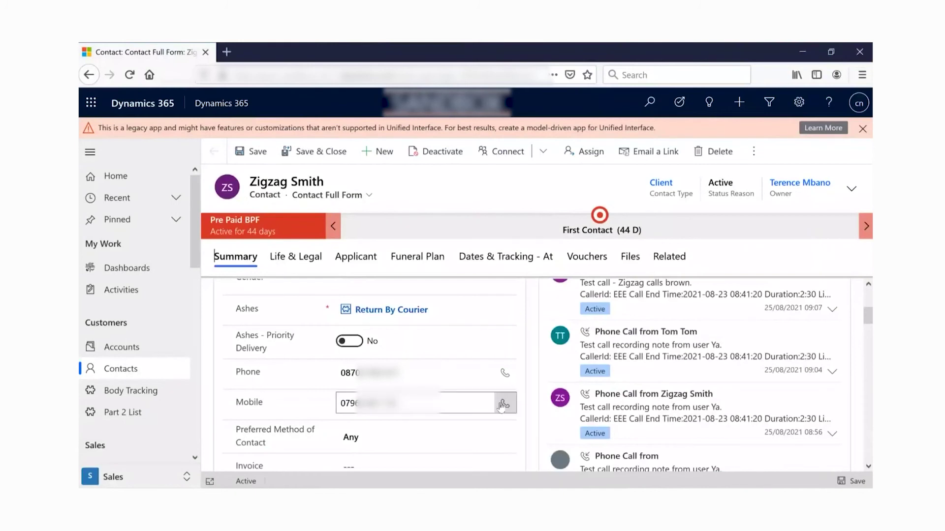
Step: Dial the Dynamics 365 contact's mobile number, handing it to Comstice Amazon Connect Softphone
left_click(503, 404)
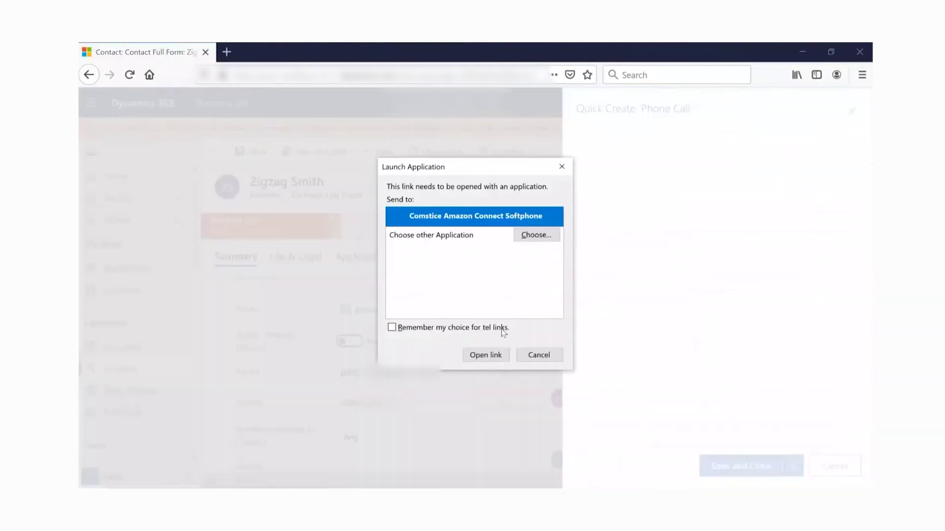
left_click(484, 355)
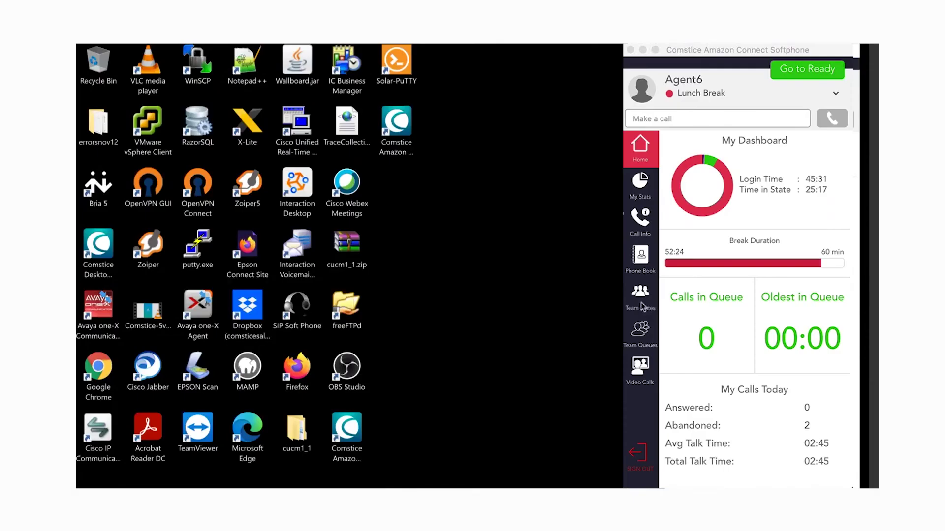
Step: Video-call the team agent in Not Ready - Paperwork, turning local video off and back on
left_click(640, 302)
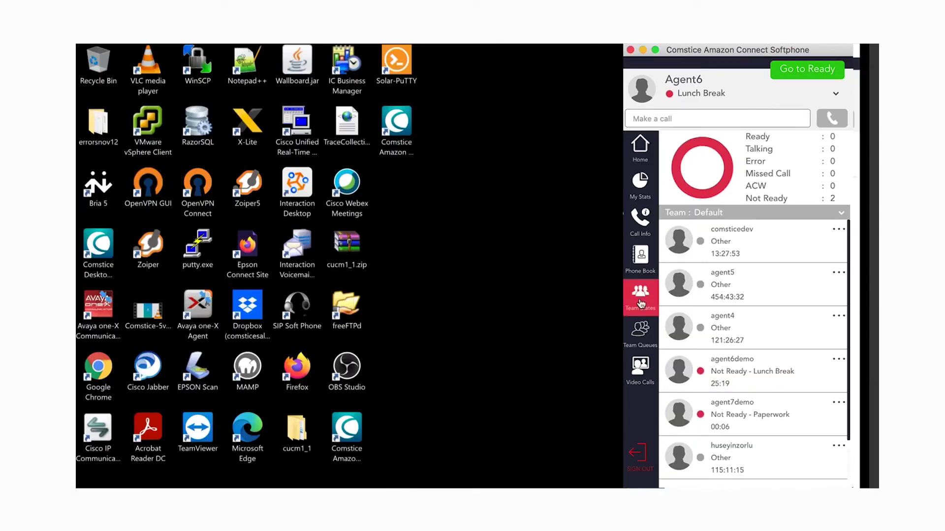
scroll(730, 307, "down", 1)
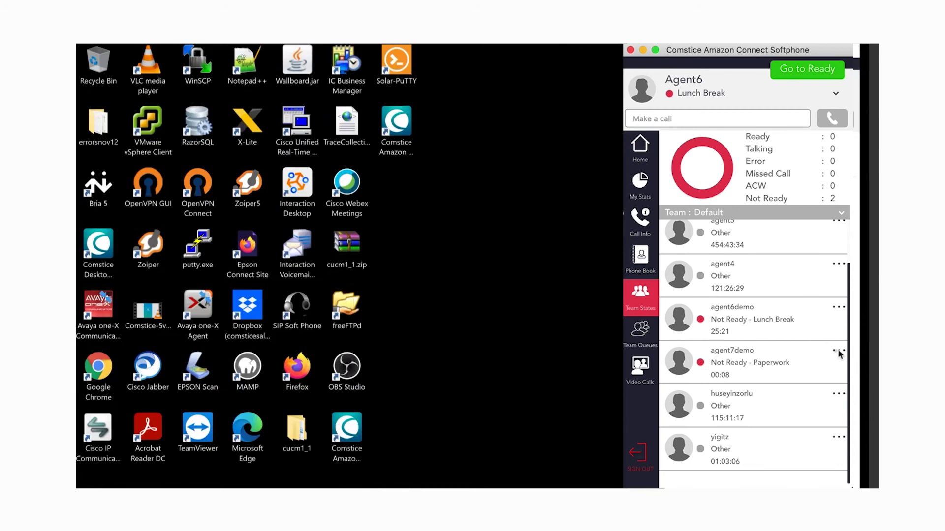
left_click(839, 355)
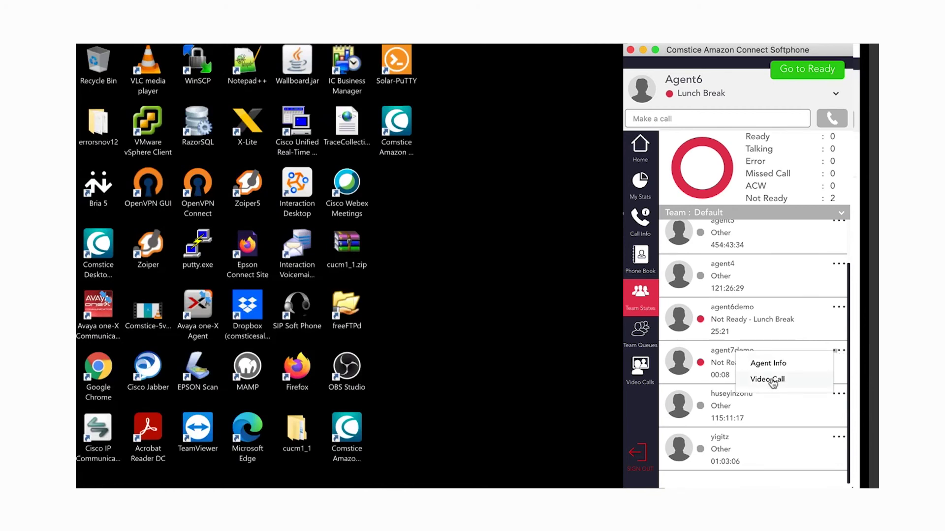
left_click(772, 382)
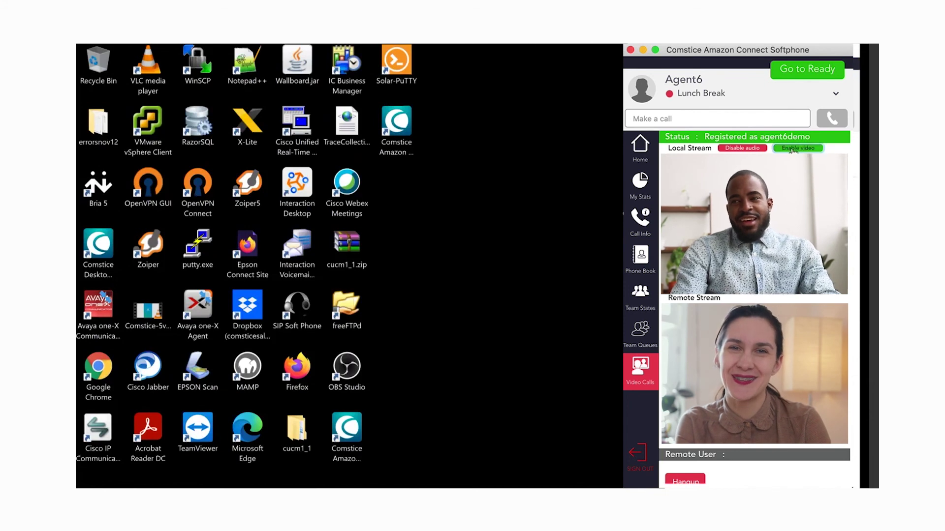
left_click(794, 148)
left_click(793, 148)
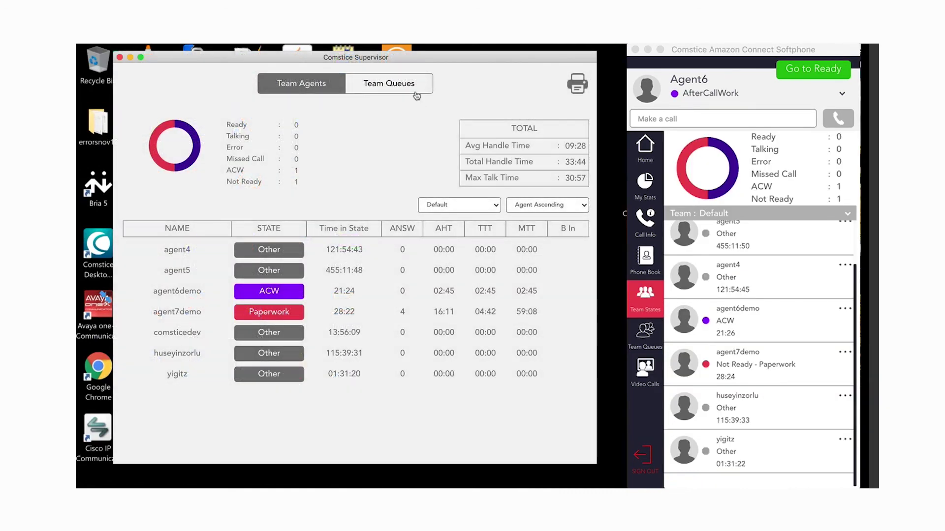
Step: Review the USSalesQ queue statistics, then return to the Team Agents table showing the agent Ready
left_click(416, 92)
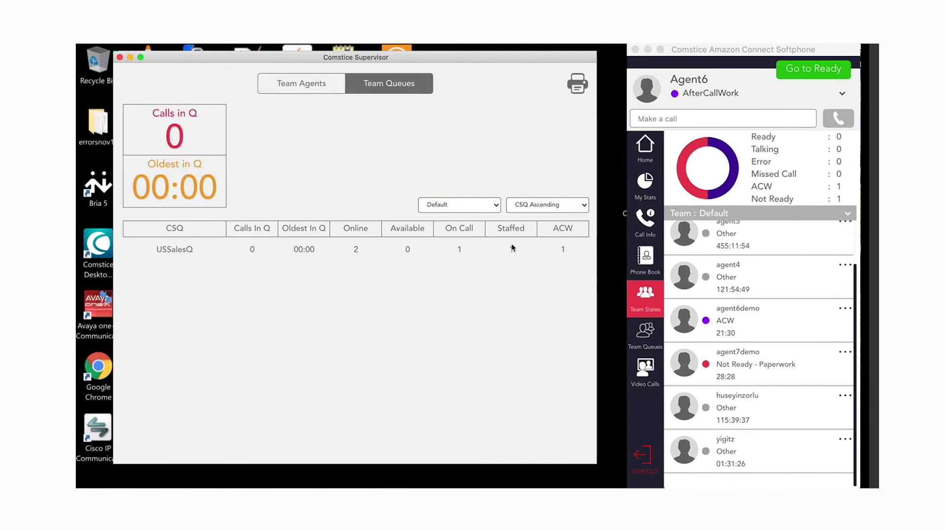
left_click(646, 298)
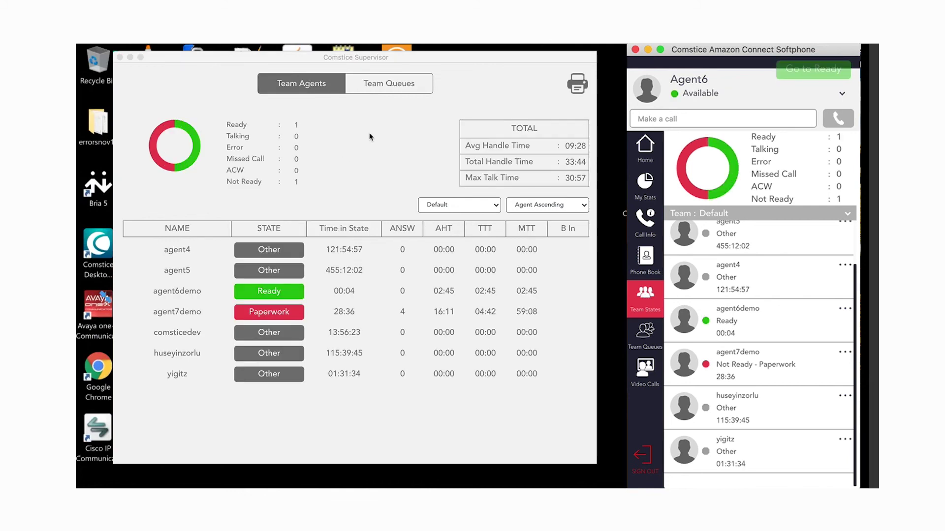
left_click(406, 94)
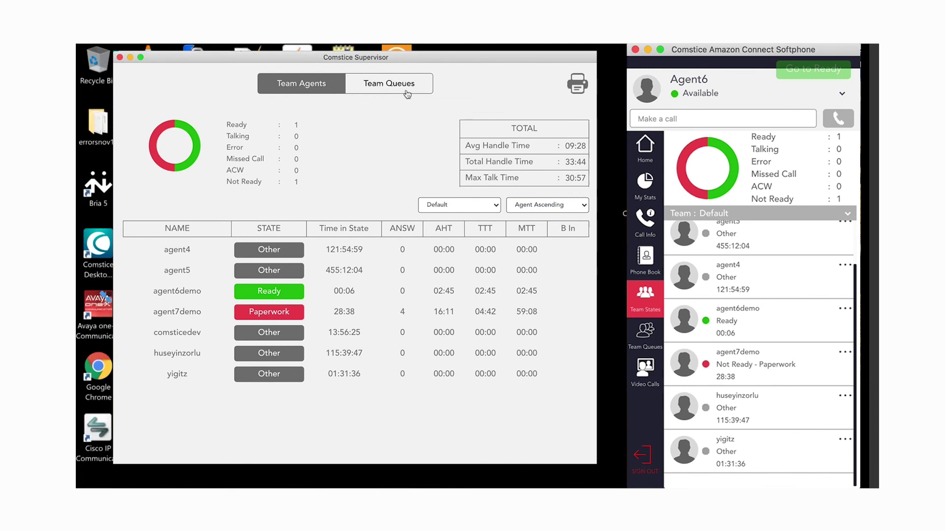
left_click(406, 94)
left_click(319, 93)
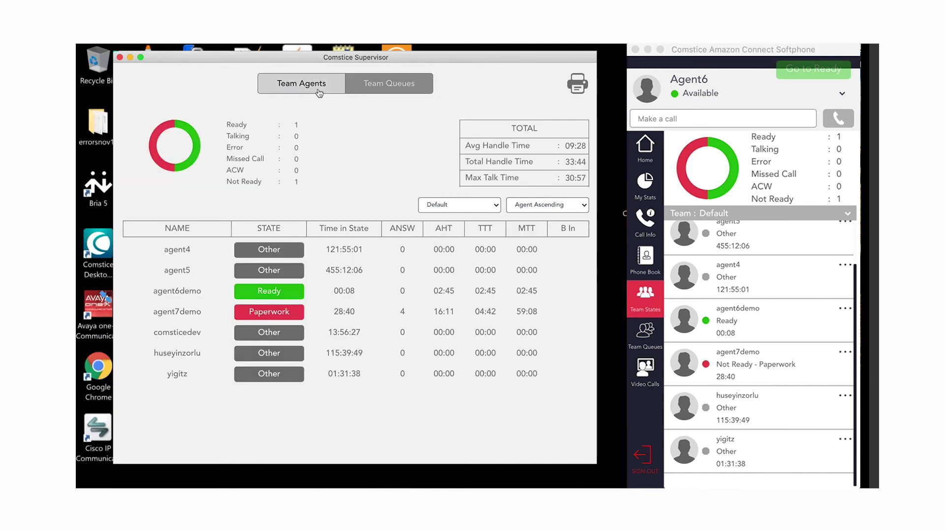